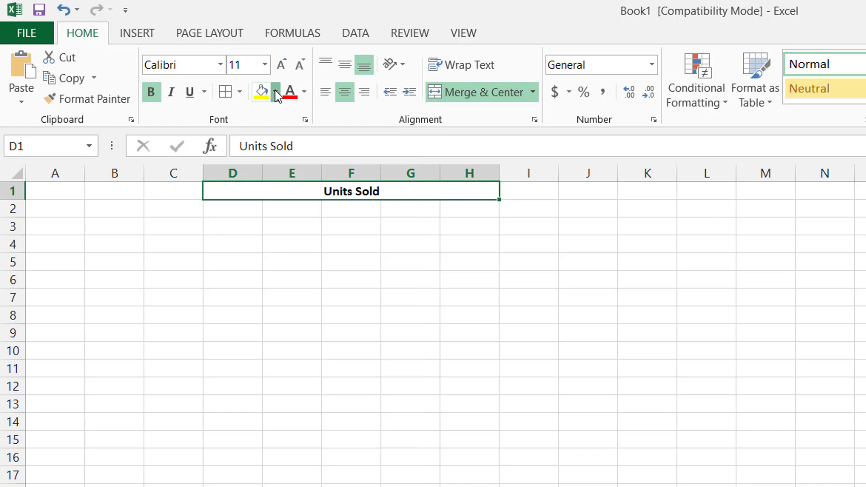
# Fill the merged "Units Sold" heading cell with light gray.
pyautogui.click(275, 92)
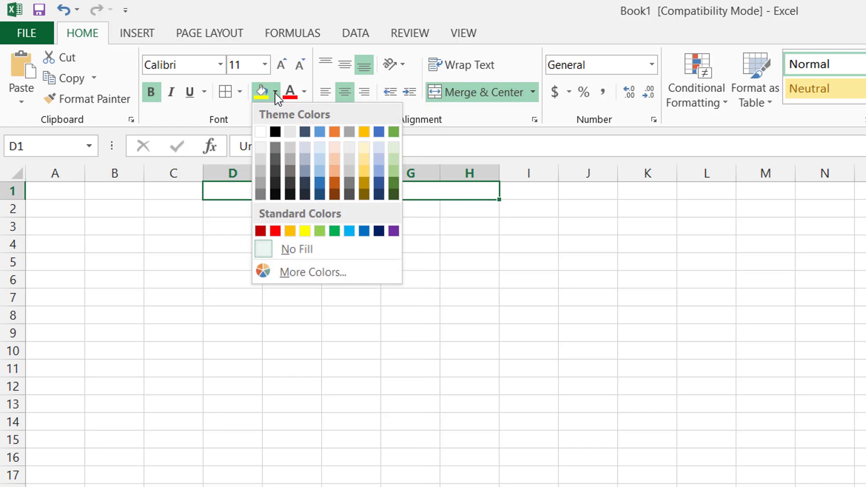
pyautogui.click(260, 159)
# Enter the column headings "Sale Price", "Payout %" and "Net" in cells A2 to C2.
pyautogui.hotkey('ctrl', 'Home')
pyautogui.press('Down')
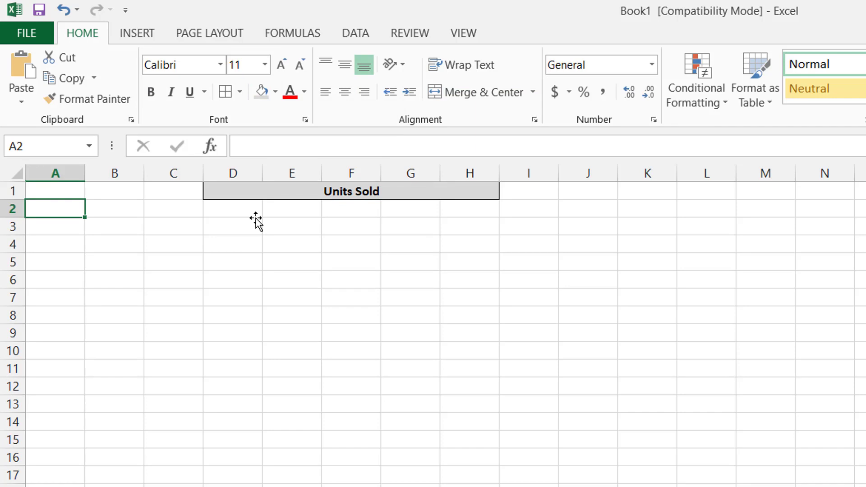
pyautogui.write('Sale Price')
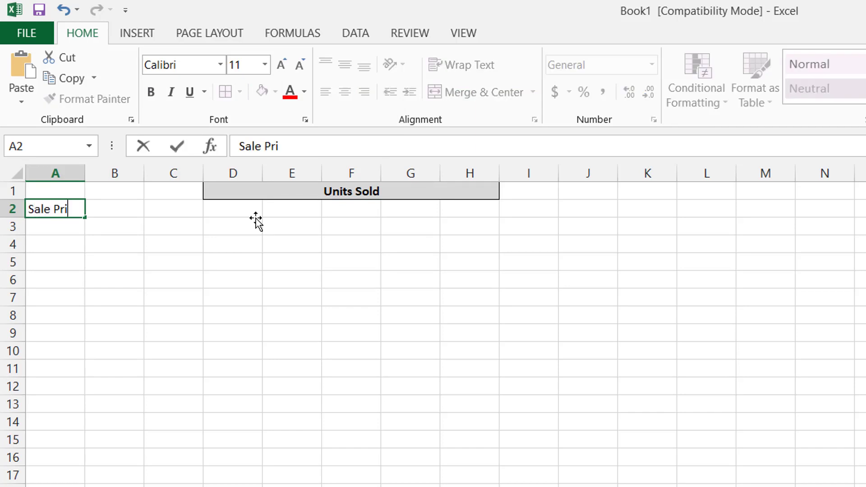
pyautogui.press('Tab')
pyautogui.write('Pyaou')
pyautogui.press('BackSpace')
pyautogui.press('BackSpace')
pyautogui.press('BackSpace')
pyautogui.press('BackSpace')
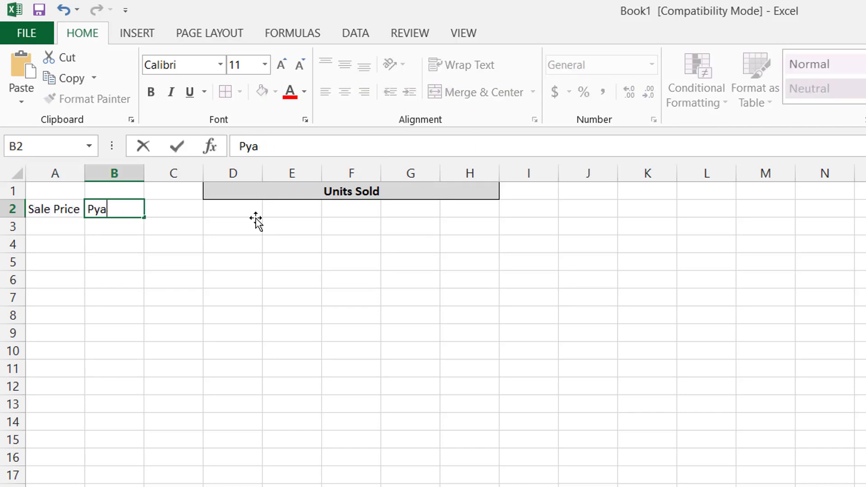
pyautogui.write('ayout')
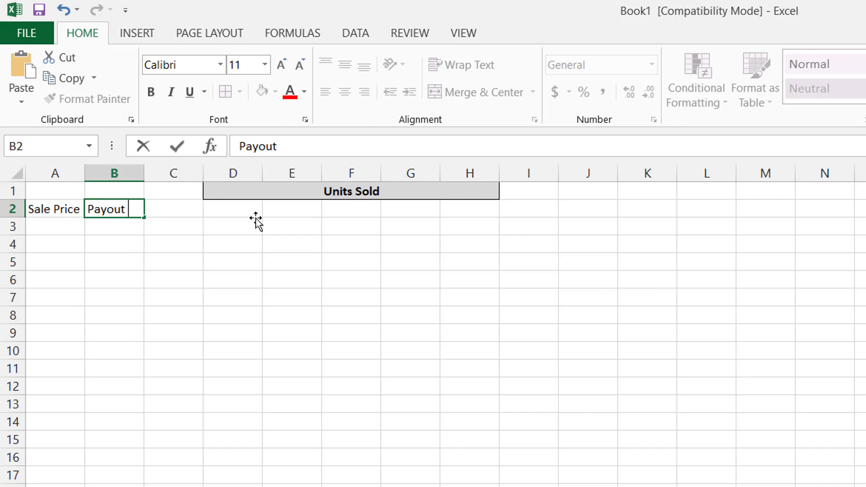
pyautogui.write(' &')
pyautogui.press('BackSpace')
pyautogui.write('%')
pyautogui.press('Tab')
pyautogui.write('Net')
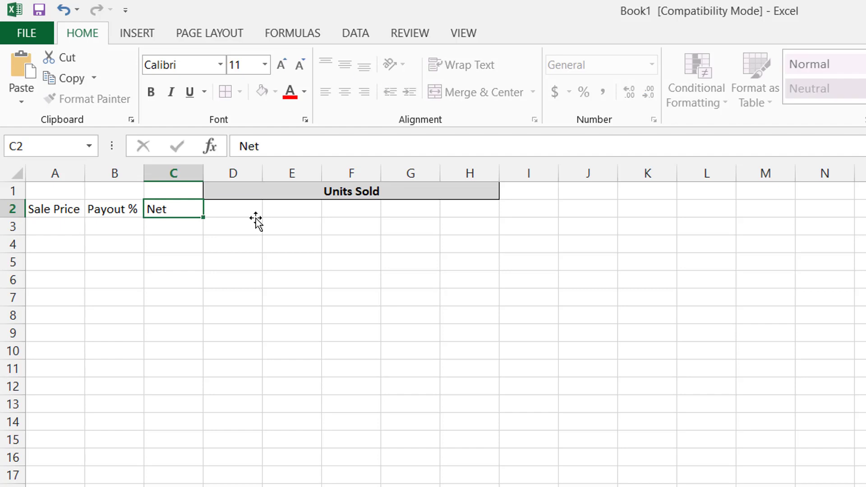
pyautogui.press('Tab')
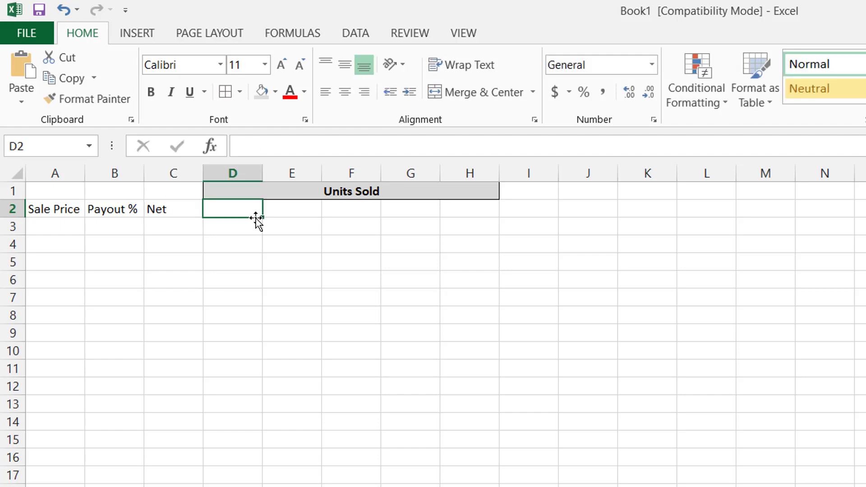
# Enter the unit quantities 100, 250, 500, 1000 and 2500 in cells D2 to H2.
pyautogui.write('100')
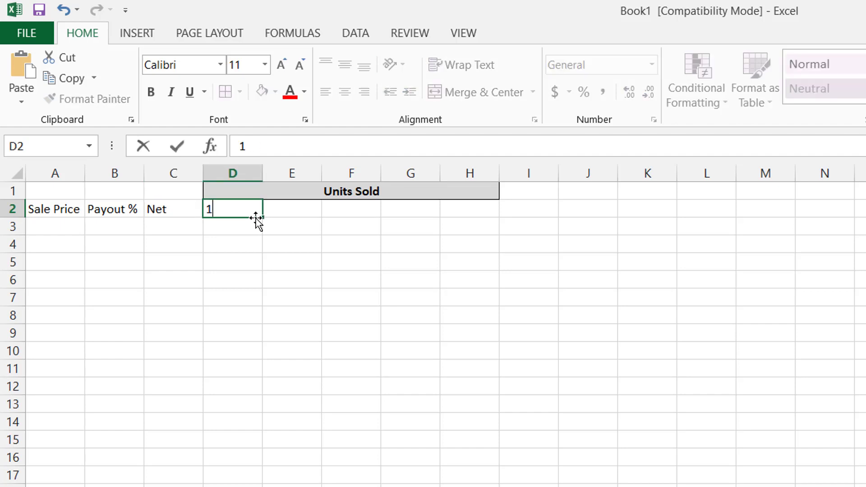
pyautogui.press('Tab')
pyautogui.write('250\t500\t1000\t2500')
pyautogui.press('Return')
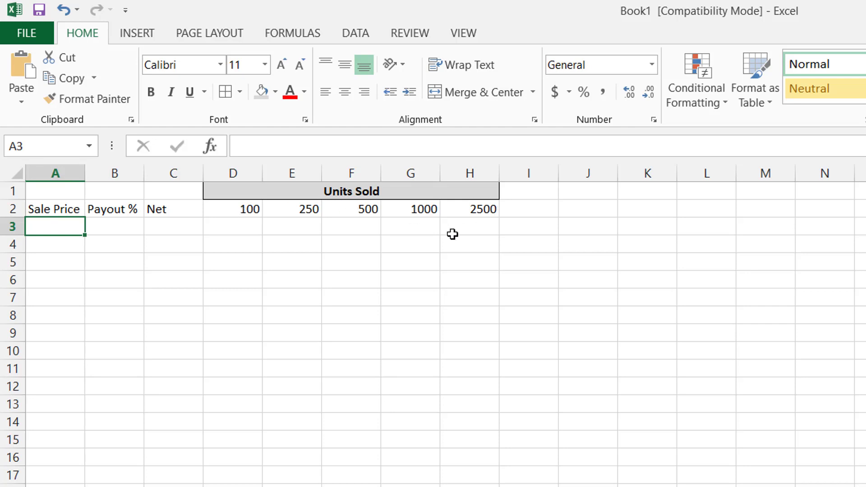
# Make the whole heading row A2:H2 bold.
pyautogui.press('Up')
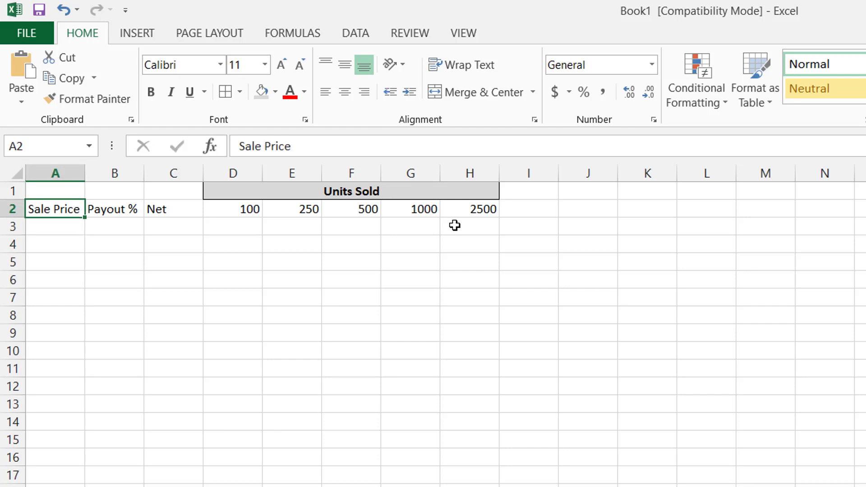
pyautogui.hotkey('shift', 'Right')
pyautogui.hotkey('shift', 'Right')
pyautogui.hotkey('shift', 'Right')
pyautogui.hotkey('shift', 'Right')
pyautogui.hotkey('shift', 'Right')
pyautogui.hotkey('shift', 'Right')
pyautogui.hotkey('shift', 'Right')
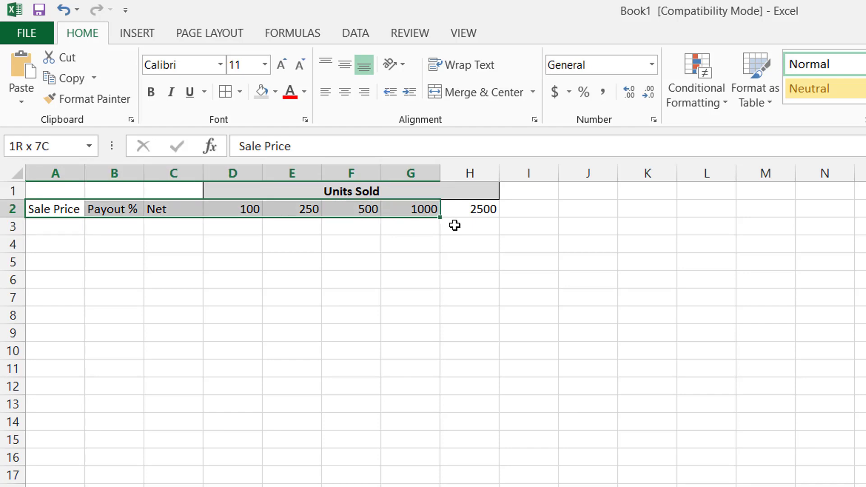
pyautogui.hotkey('ctrl', 'b')
# Fill the Sale Price, Payout % and Net headings in A2:C2 with the same light gray.
pyautogui.hotkey('shift', 'Left')
pyautogui.hotkey('shift', 'Left')
pyautogui.hotkey('shift', 'Left')
pyautogui.hotkey('shift', 'Left')
pyautogui.hotkey('shift', 'Left')
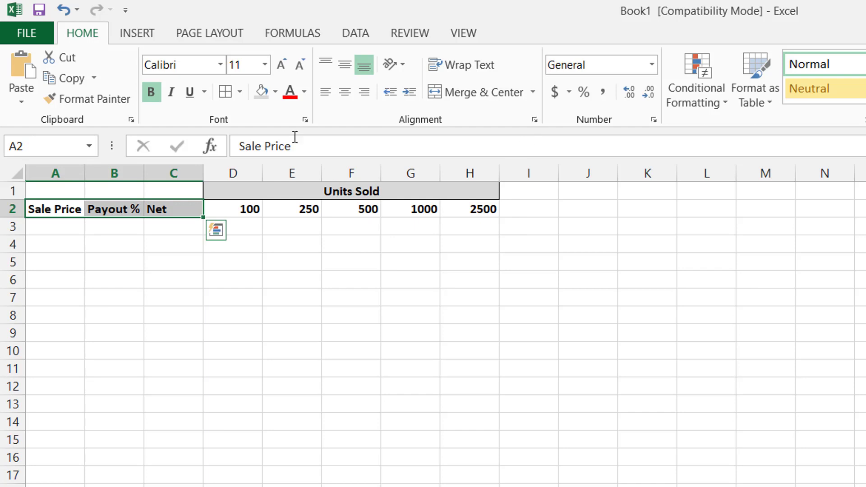
pyautogui.click(261, 93)
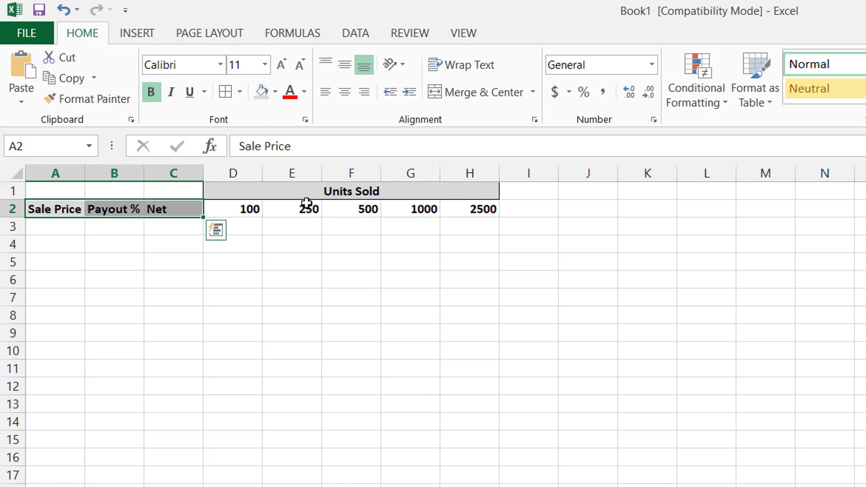
# Fill the unit quantity cells D2:H2 with light blue.
pyautogui.press('Right')
pyautogui.press('Right')
pyautogui.press('Right')
pyautogui.hotkey('shift', 'Right')
pyautogui.hotkey('shift', 'Right')
pyautogui.hotkey('shift', 'Right')
pyautogui.hotkey('shift', 'Right')
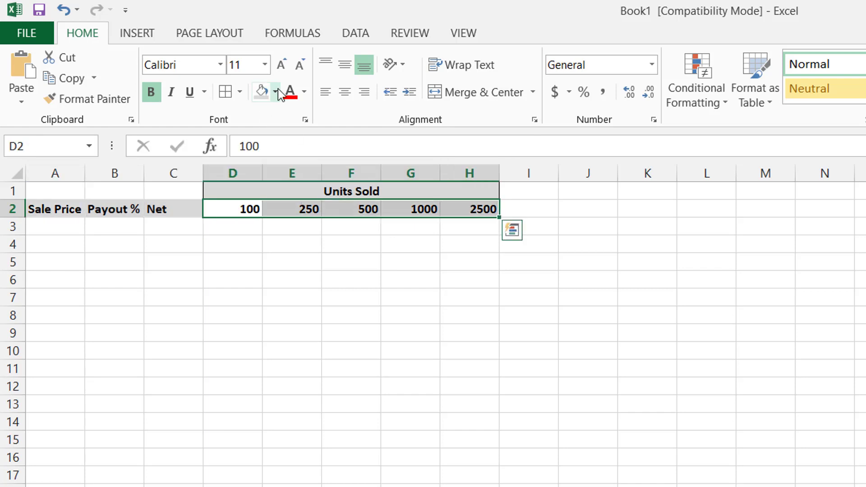
pyautogui.click(278, 90)
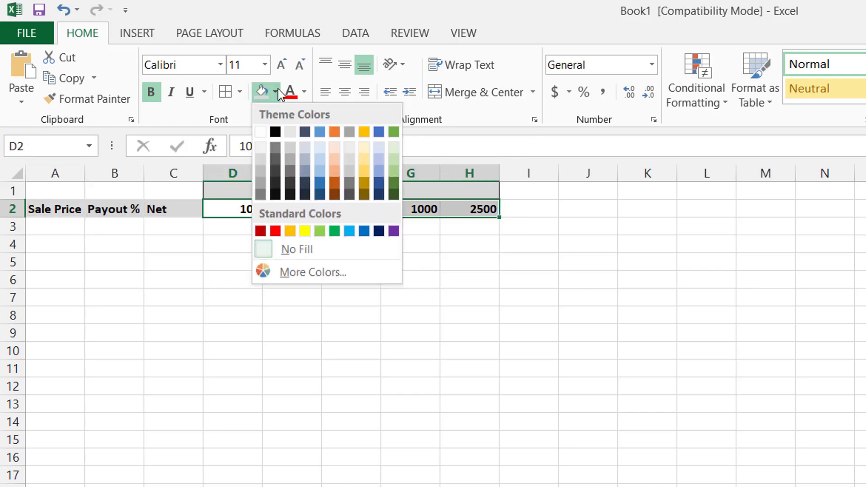
pyautogui.click(319, 157)
# Enter the sale prices 0.99, 0.99, 2.99, 3.99, 4.99, 5.99 and 6.99 in cells A3 to A9.
pyautogui.click(70, 230)
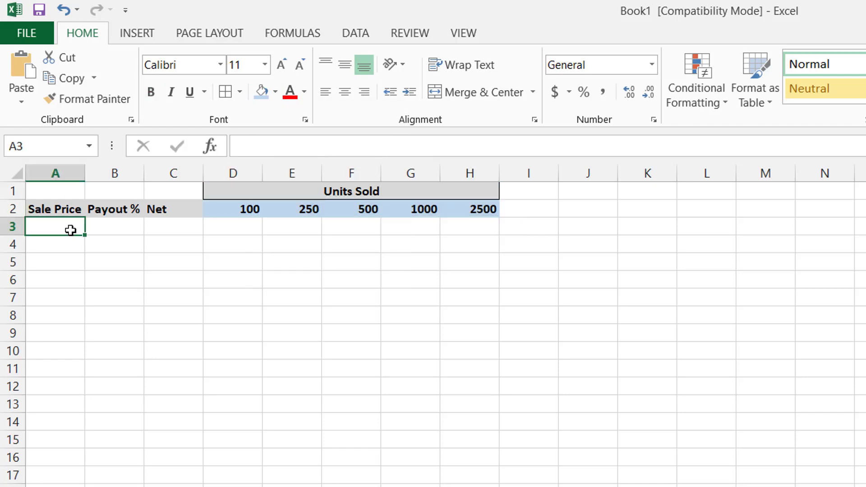
pyautogui.write('0.99')
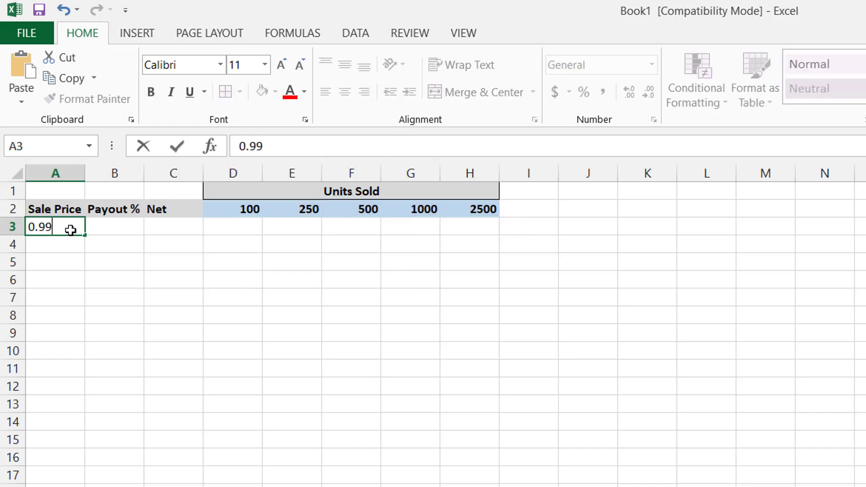
pyautogui.press('Return')
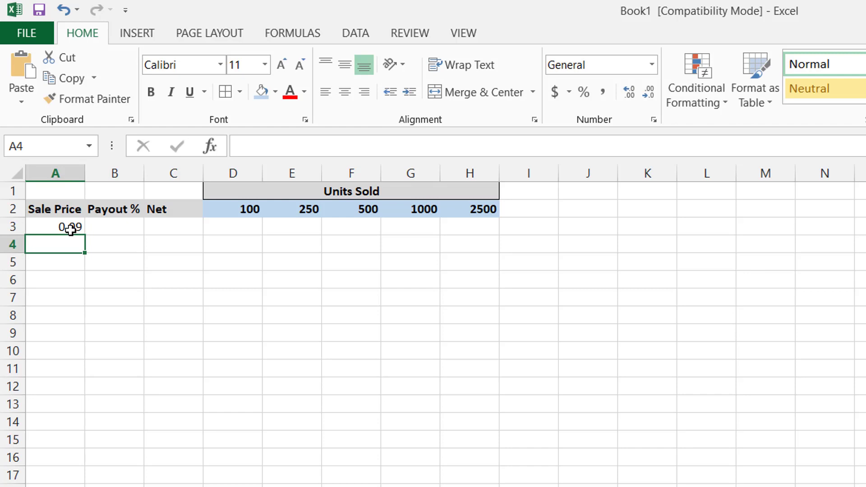
pyautogui.write('0.99')
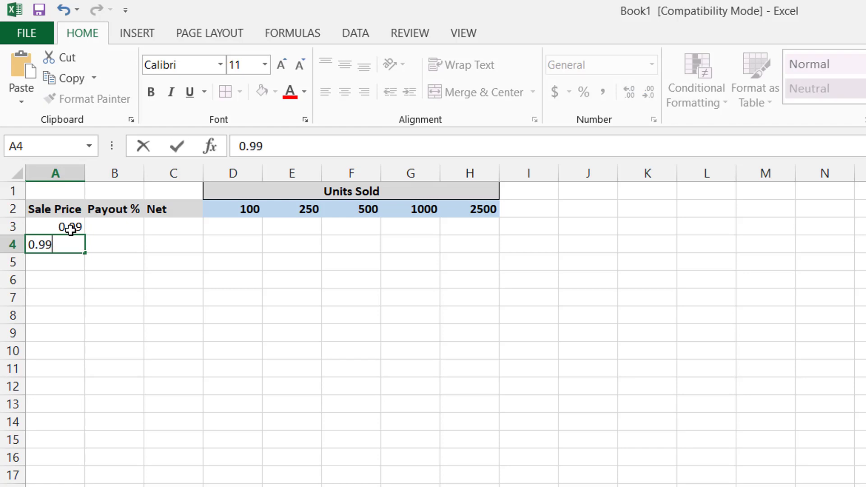
pyautogui.press('Return')
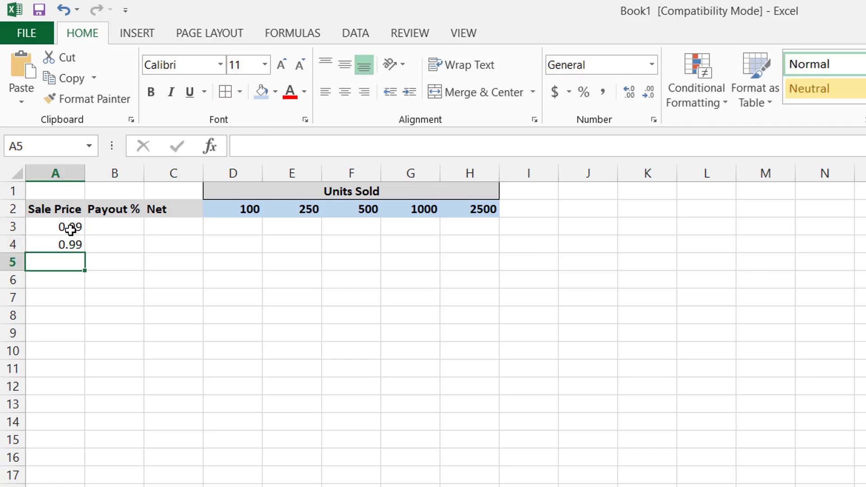
pyautogui.write('2.99')
pyautogui.press('Return')
pyautogui.write('3.99')
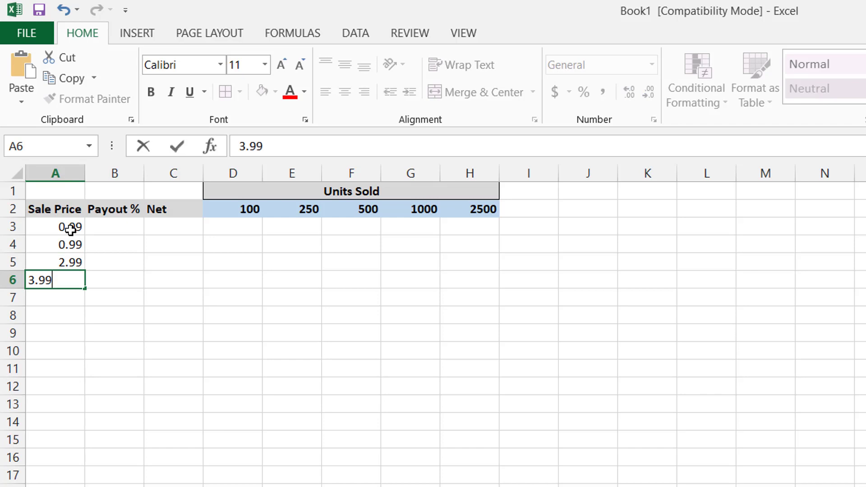
pyautogui.press('Return')
pyautogui.write('4.99')
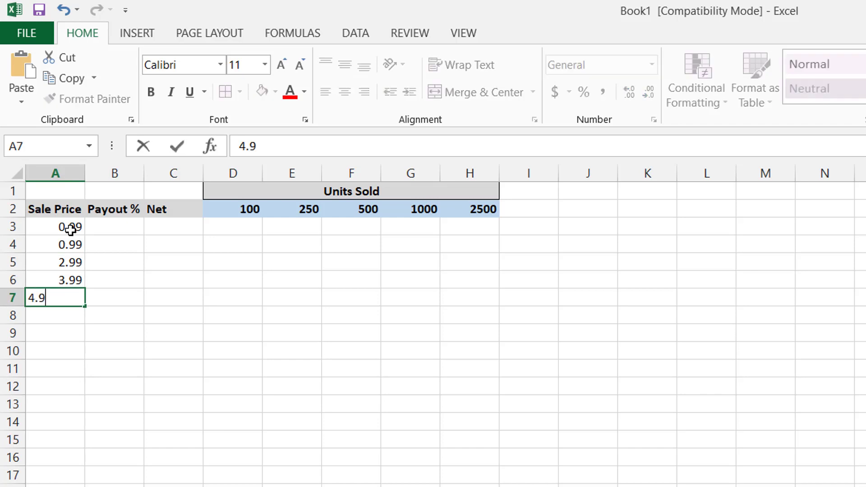
pyautogui.press('Return')
pyautogui.write('5.99')
pyautogui.press('Return')
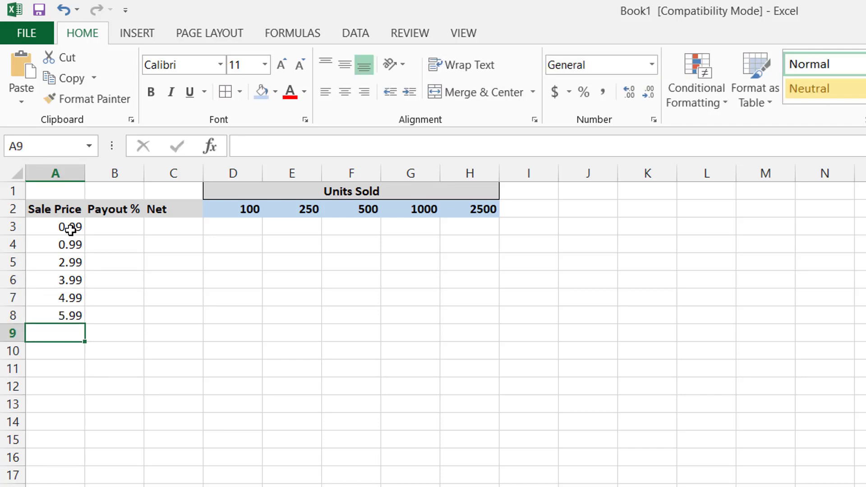
pyautogui.write('6.99')
pyautogui.press('Return')
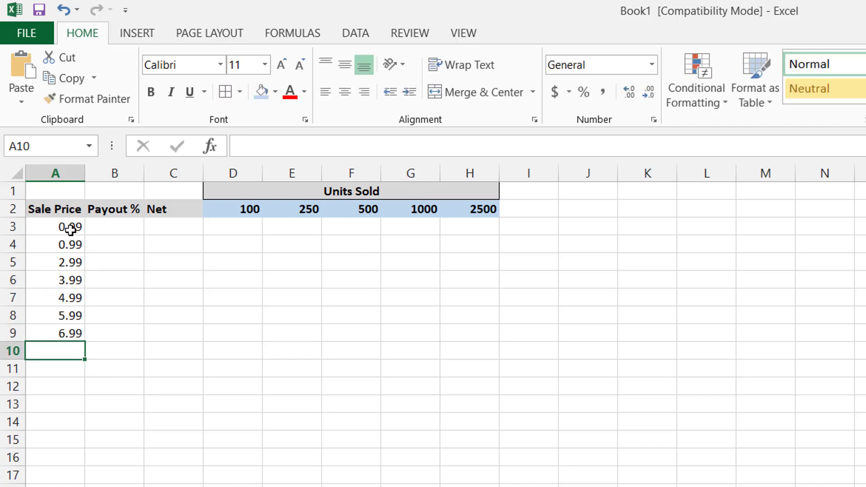
# Enter payout percentages of 35% in B3 and 70% in B4.
pyautogui.click(70, 230)
pyautogui.press('Tab')
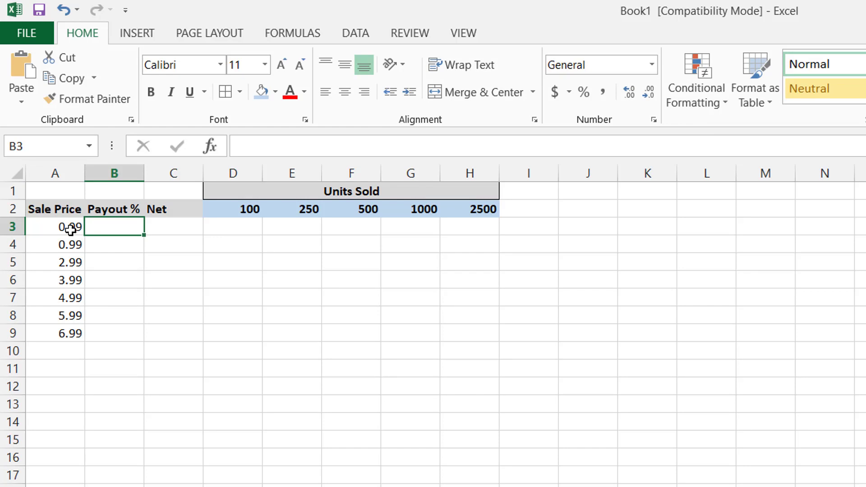
pyautogui.write('35%')
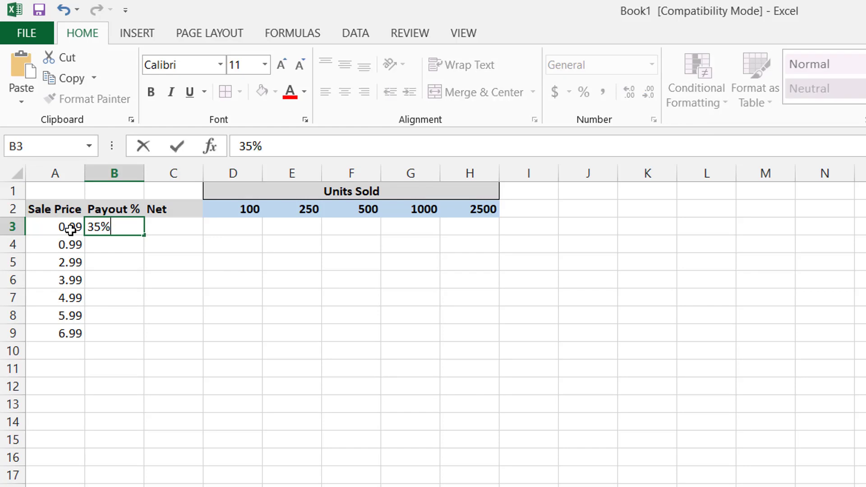
pyautogui.press('Return')
pyautogui.write('70%')
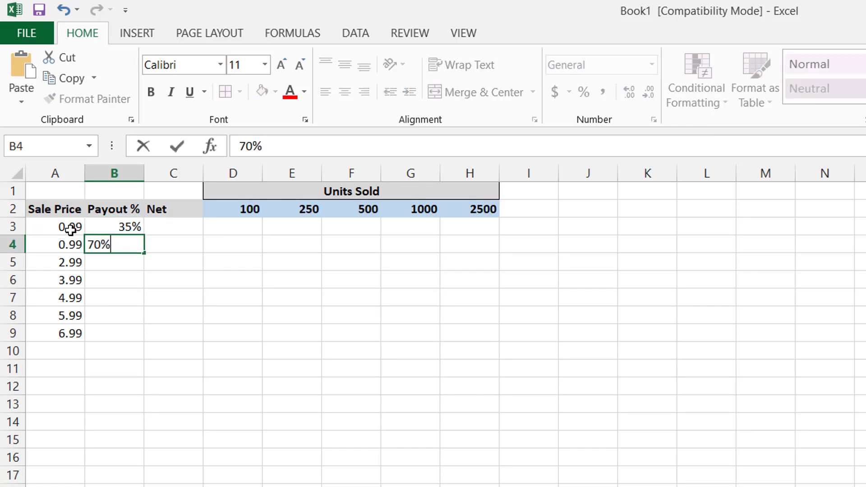
pyautogui.press('Return')
# Copy the 70% payout from B4 into cells B5:B9.
pyautogui.press('Up')
pyautogui.hotkey('ctrl', 'c')
pyautogui.press('Down')
pyautogui.hotkey('shift', 'Down')
pyautogui.hotkey('shift', 'Down')
pyautogui.hotkey('shift', 'Down')
pyautogui.hotkey('shift', 'Down')
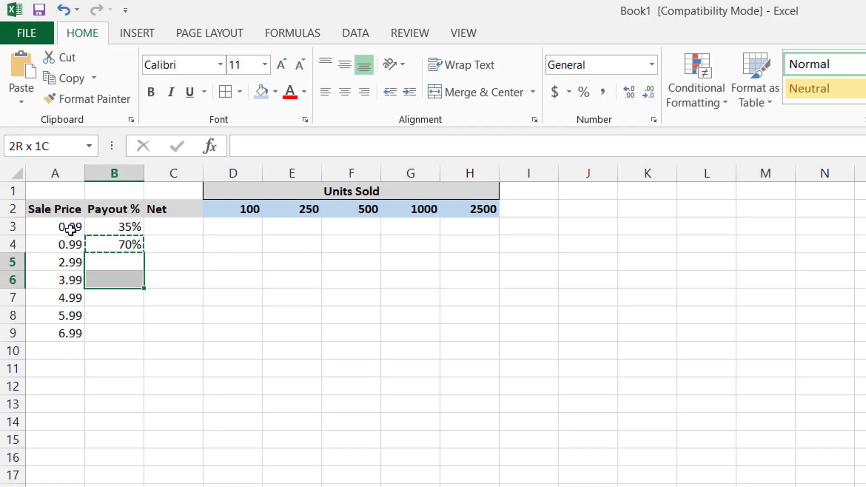
pyautogui.press('Return')
# Enter the formula =A3*B3 in C3 to calculate the net from sale price and payout percentage.
pyautogui.click(173, 227)
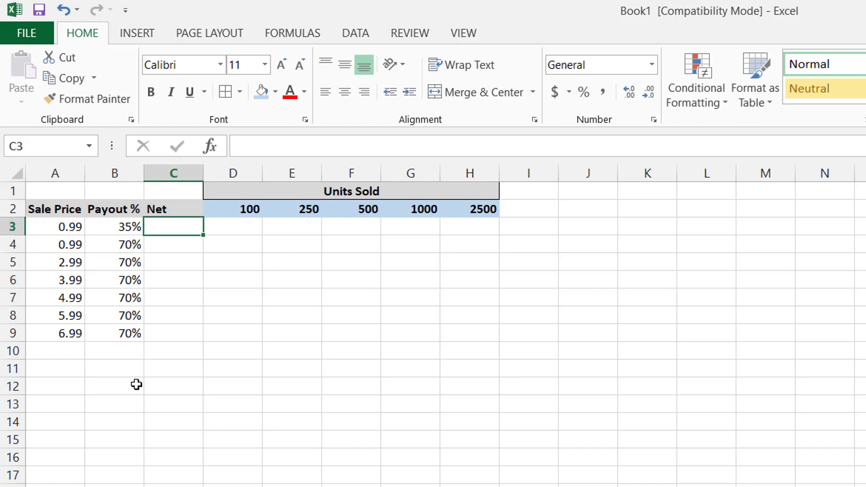
pyautogui.write('=')
pyautogui.press('Left')
pyautogui.press('Left')
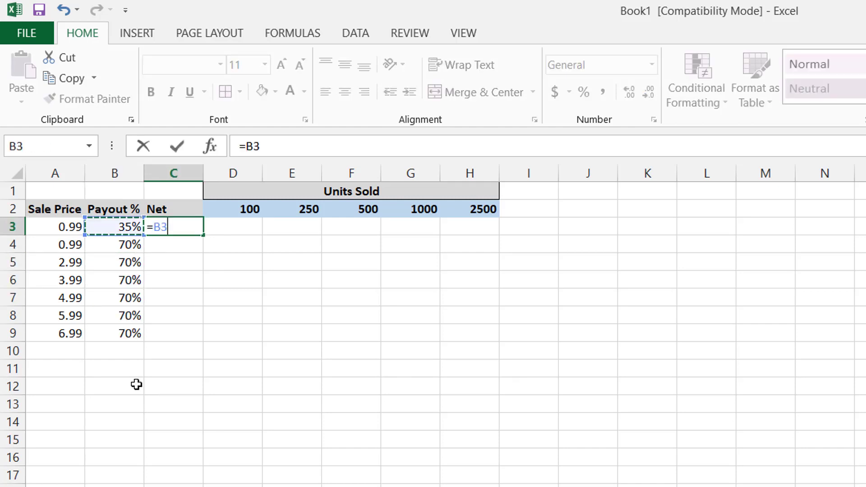
pyautogui.write('*')
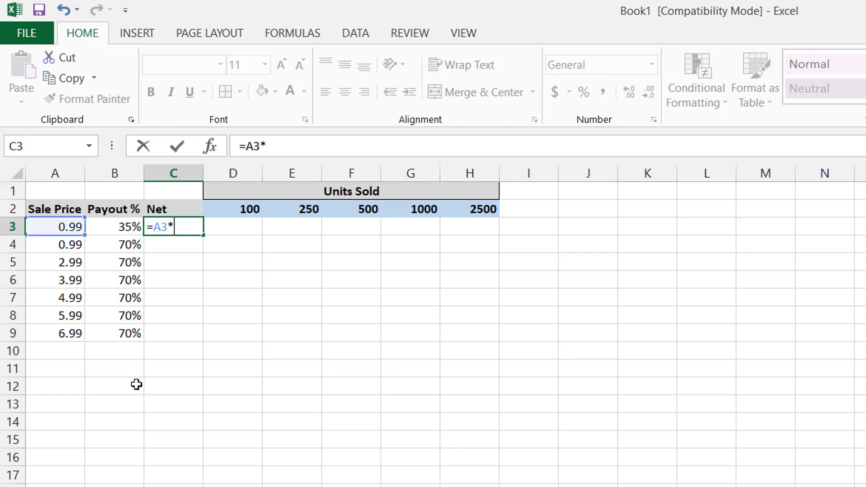
pyautogui.press('Left')
pyautogui.press('Return')
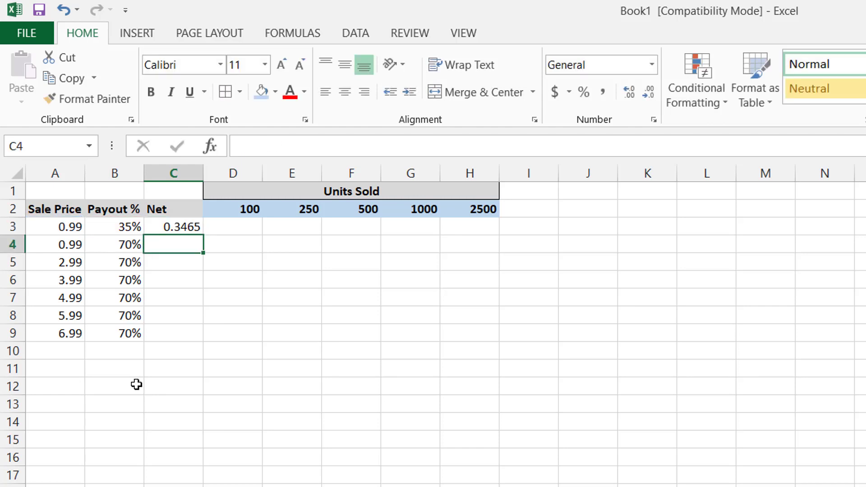
# Copy the net formula from C3 down to cells C4:C9.
pyautogui.press('Up')
pyautogui.hotkey('ctrl', 'c')
pyautogui.press('Down')
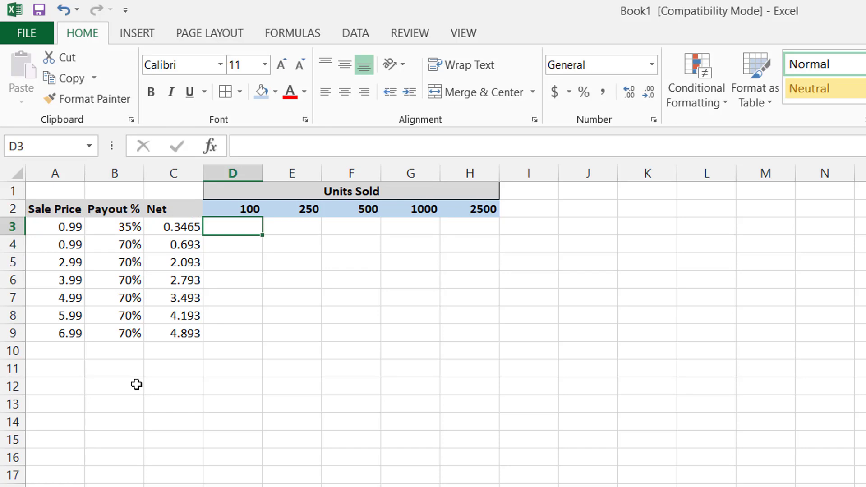
# Enter the formula =$C3*D$2 in D3 to multiply the net amount by the units sold.
pyautogui.write('=')
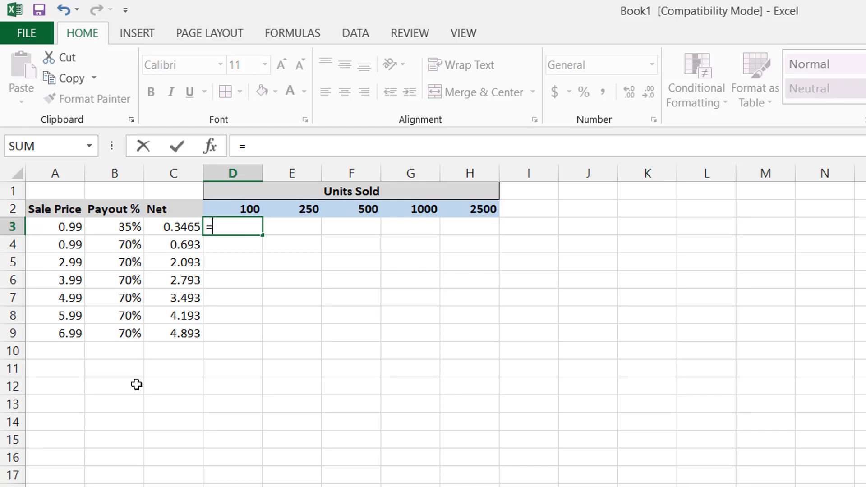
pyautogui.write('$C')
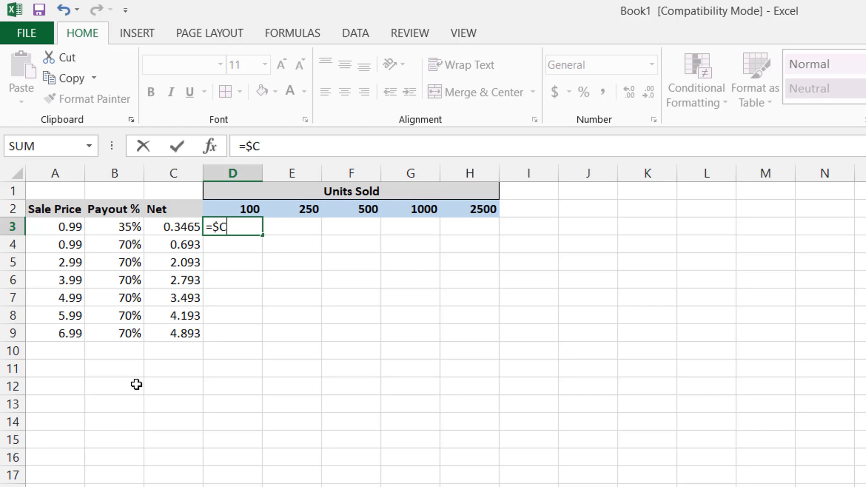
pyautogui.write('3')
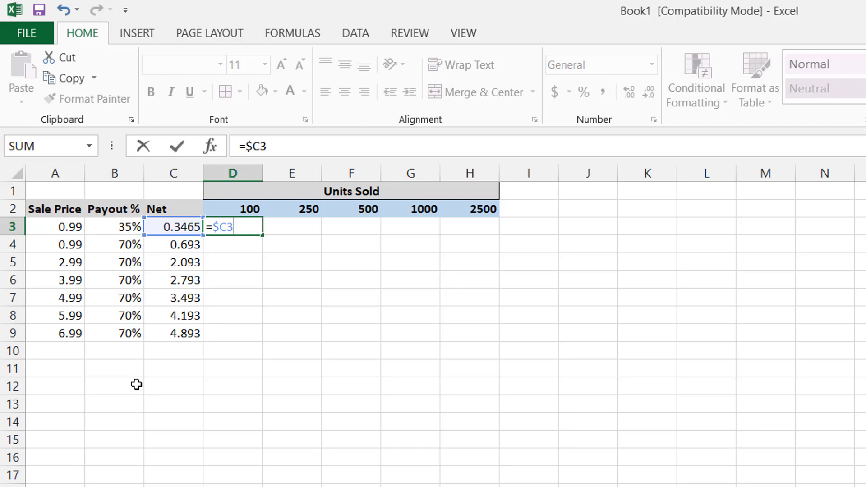
pyautogui.write('*D')
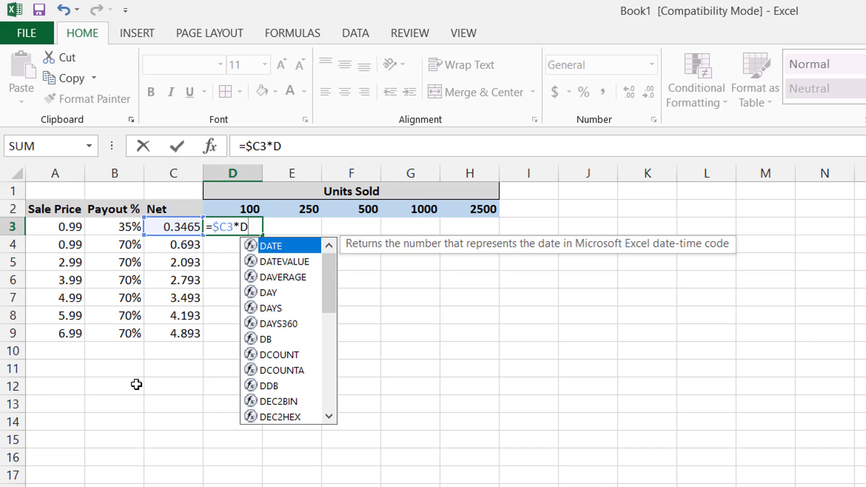
pyautogui.write('$')
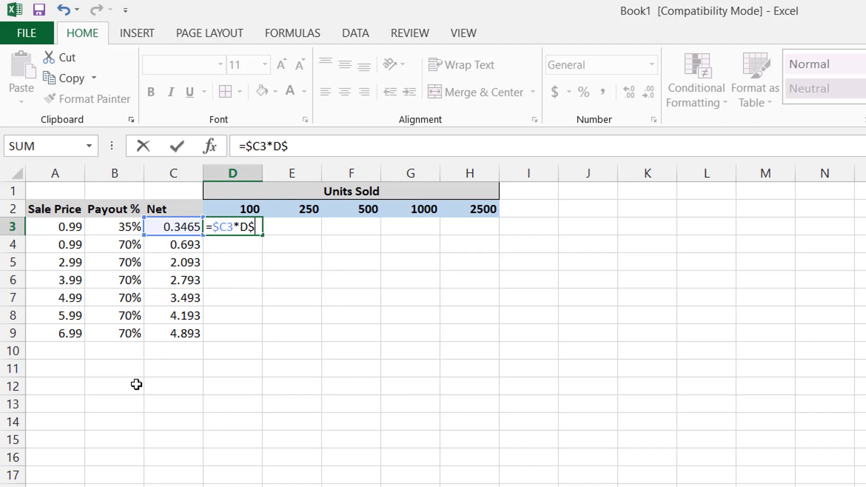
pyautogui.write('2')
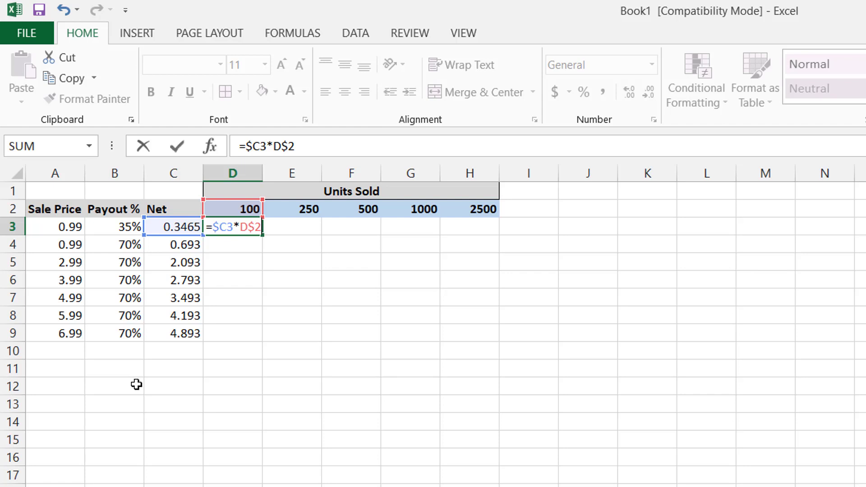
pyautogui.press('Return')
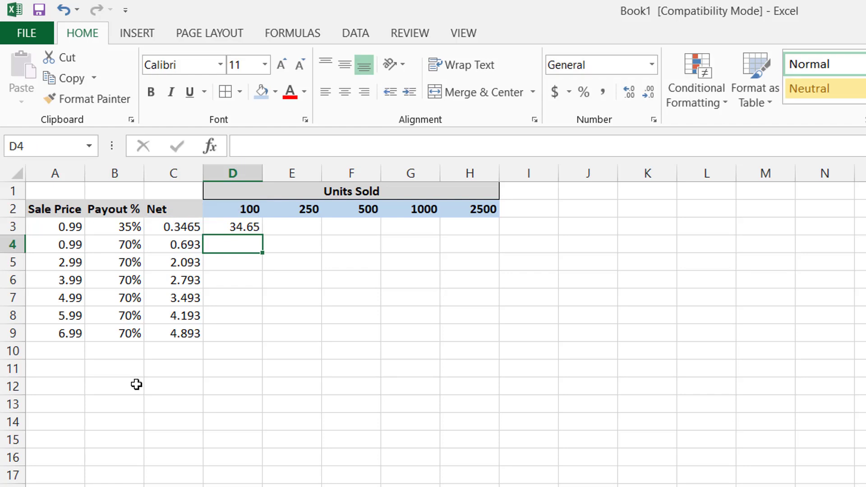
# Copy the earnings formula from D3 across the whole range D3:H9.
pyautogui.press('Up')
pyautogui.hotkey('ctrl', 'c')
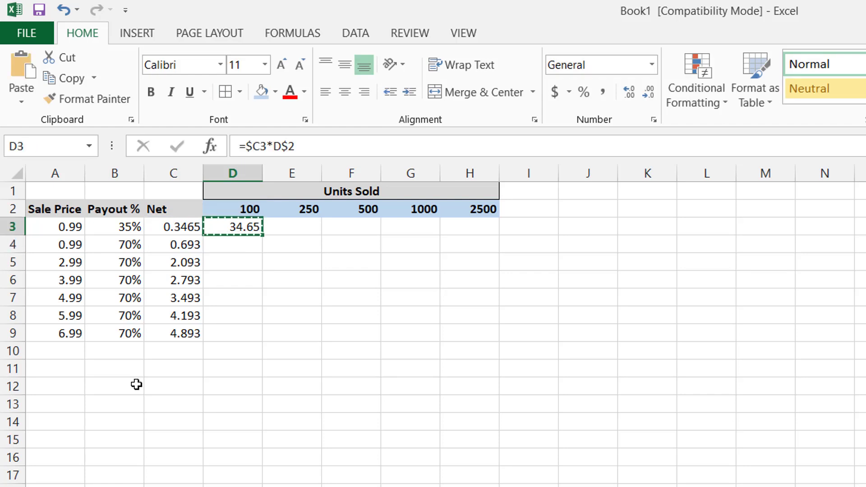
pyautogui.hotkey('shift', 'Right')
pyautogui.hotkey('shift', 'Right')
pyautogui.hotkey('shift', 'Right')
pyautogui.hotkey('shift', 'Right')
pyautogui.hotkey('shift', 'Down')
pyautogui.hotkey('shift', 'Down')
pyautogui.hotkey('shift', 'Down')
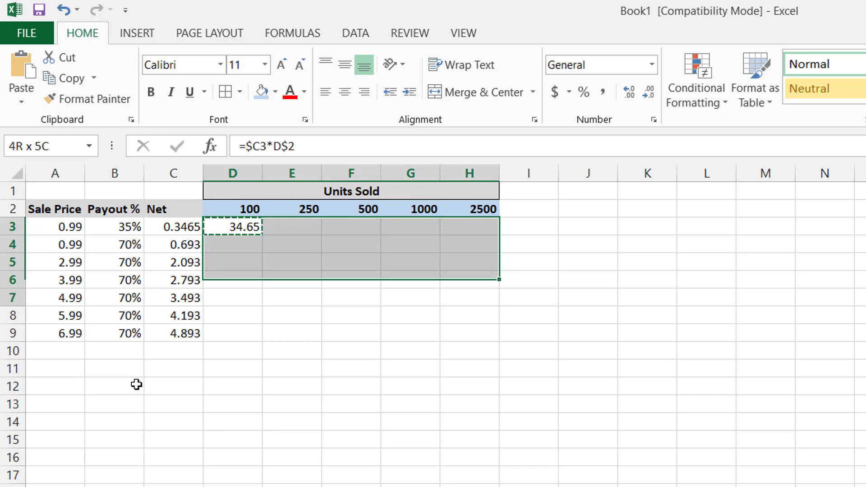
pyautogui.hotkey('shift', 'Down')
pyautogui.hotkey('shift', 'Down')
pyautogui.hotkey('shift', 'Down')
pyautogui.hotkey('shift', 'Down')
pyautogui.hotkey('shift', 'Down')
pyautogui.hotkey('shift', 'Up')
pyautogui.hotkey('shift', 'Up')
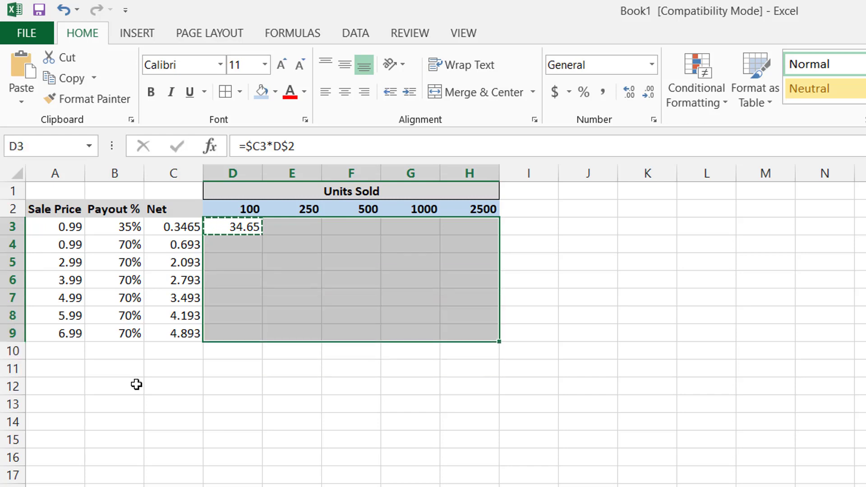
pyautogui.press('Return')
# Apply the Accounting number format with dollar signs and two decimals to D3:H9 and the Sale Price and Net values.
pyautogui.hotkey('ctrl', 'Down')
pyautogui.press('Right')
pyautogui.press('Right')
pyautogui.press('Right')
pyautogui.press('Right')
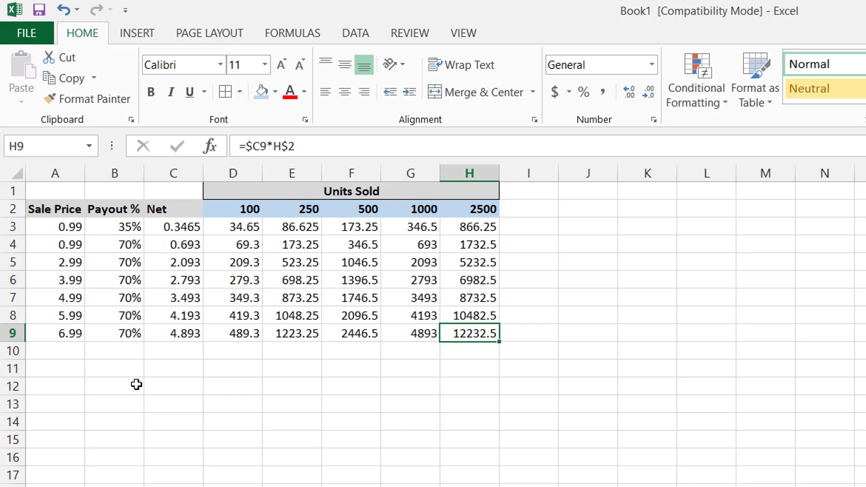
pyautogui.hotkey('shift', 'Left')
pyautogui.hotkey('shift', 'Left')
pyautogui.hotkey('shift', 'Left')
pyautogui.hotkey('shift', 'Up')
pyautogui.hotkey('shift', 'Left')
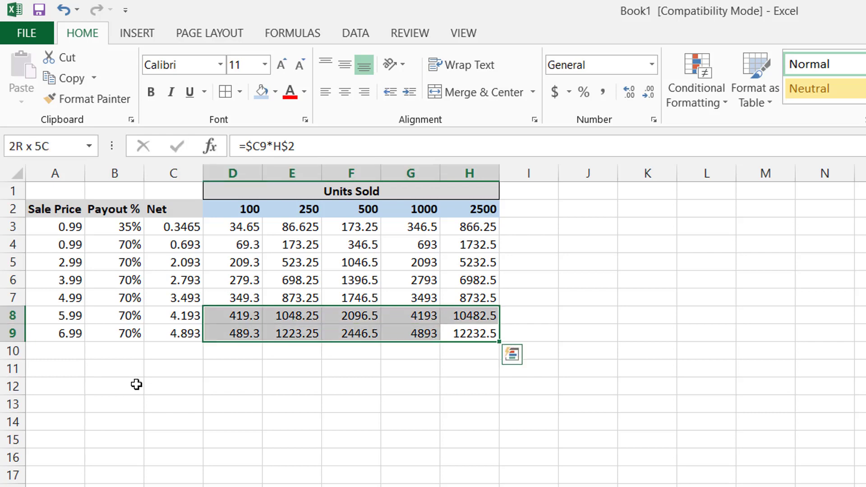
pyautogui.hotkey('shift', 'Left')
pyautogui.hotkey('shift', 'Up')
pyautogui.hotkey('shift', 'Up')
pyautogui.hotkey('shift', 'Up')
pyautogui.hotkey('shift', 'Up')
pyautogui.hotkey('shift', 'Up')
# Add borders around all cells in A2:H9 and fill the Sale Price values light green, Payout % blue and Net gray.
pyautogui.click(67, 210)
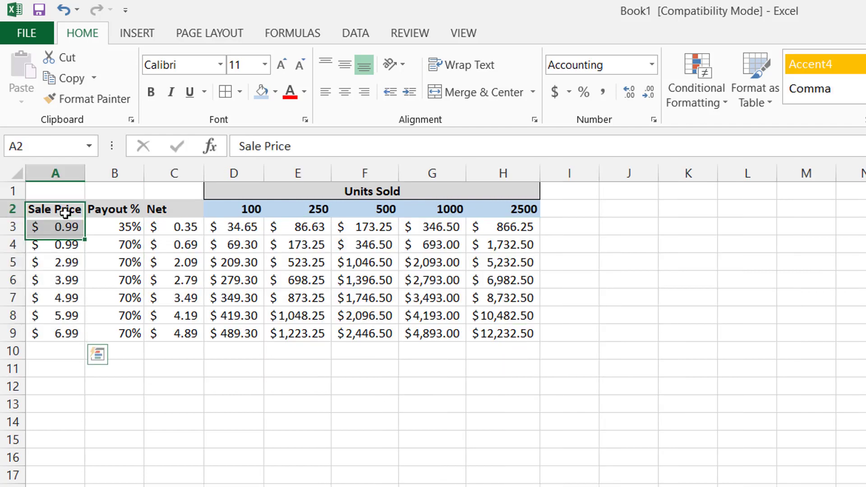
pyautogui.hotkey('shift', 'Right')
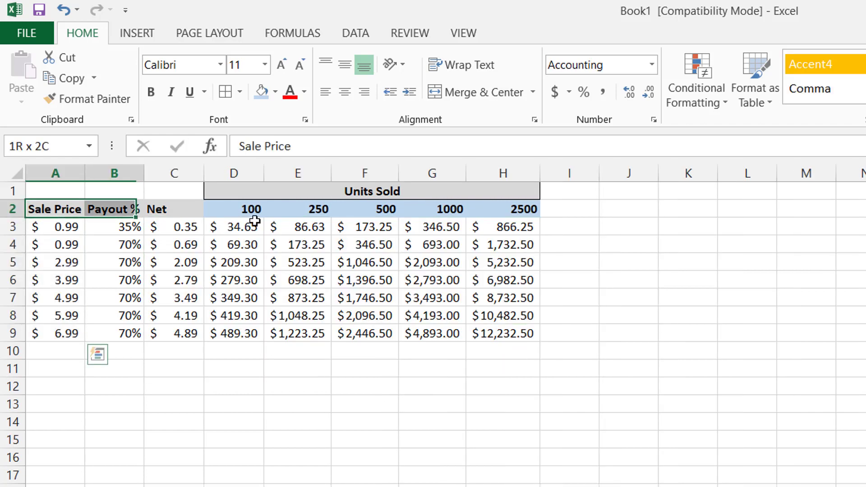
pyautogui.moveTo(255, 221); pyautogui.dragTo(524, 333)
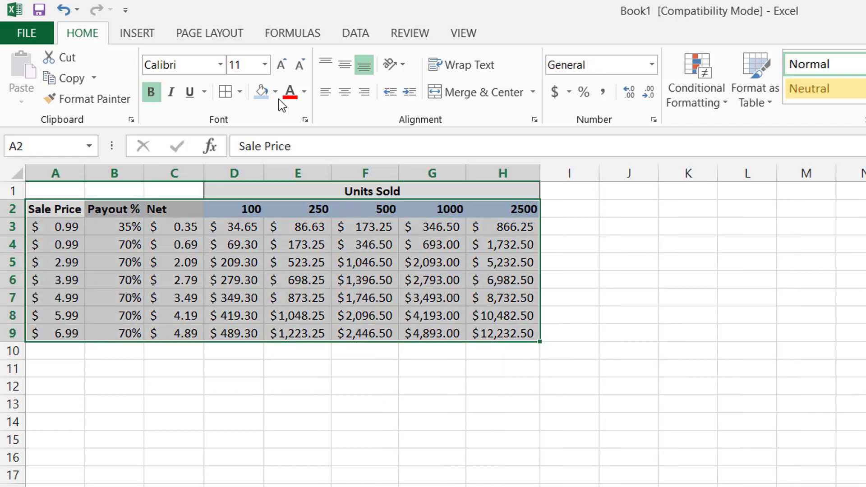
pyautogui.click(225, 92)
pyautogui.moveTo(70, 226); pyautogui.dragTo(70, 329)
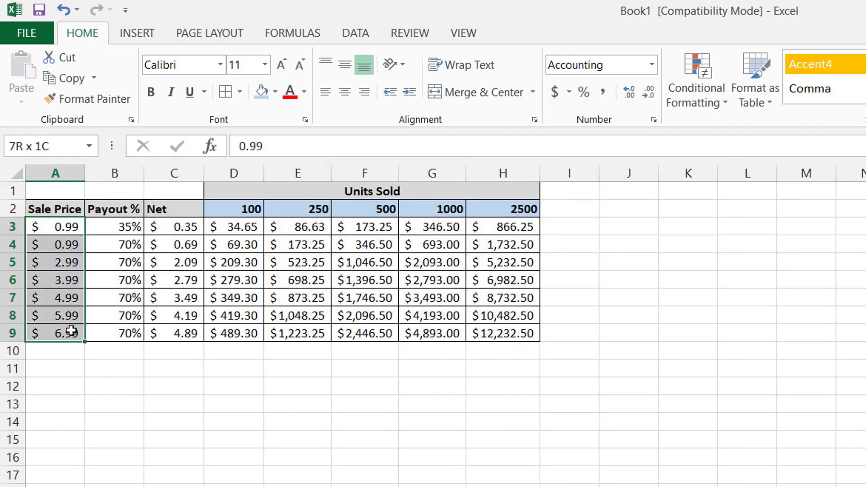
pyautogui.click(275, 91)
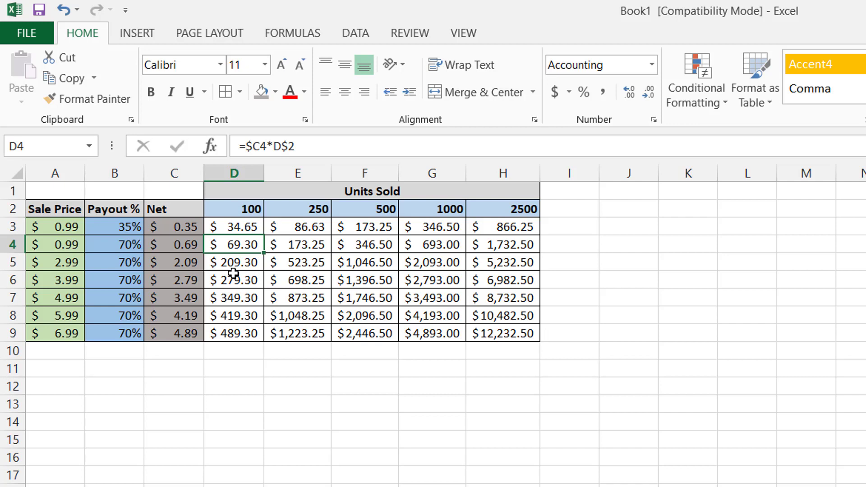
# Compare the 100-unit earnings in D3 and D4 with the payout percentage in B3.
pyautogui.press('Up')
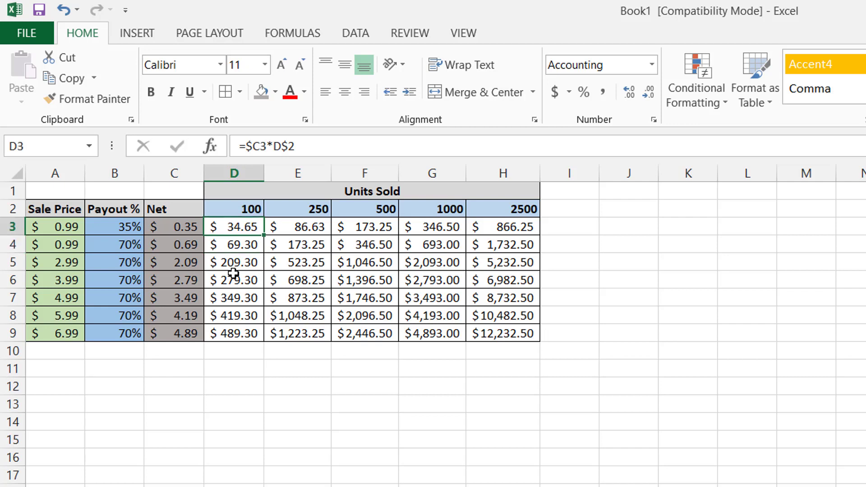
pyautogui.press('Left')
pyautogui.press('Left')
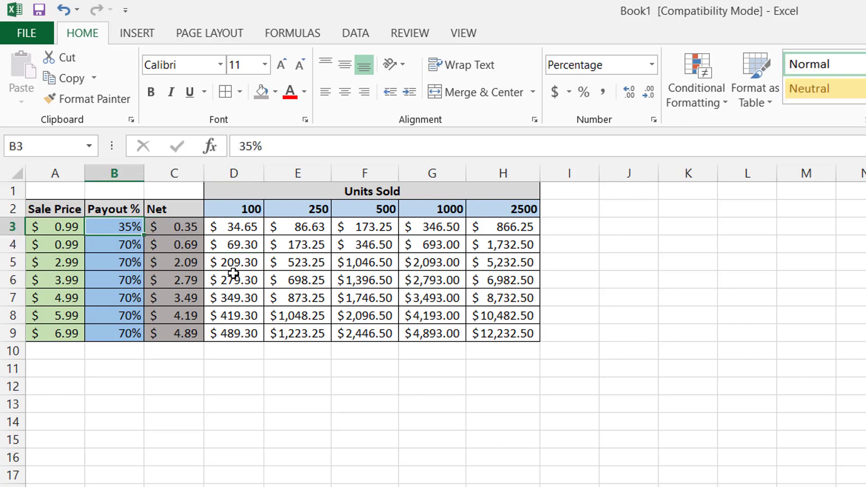
pyautogui.press('Right')
pyautogui.press('Right')
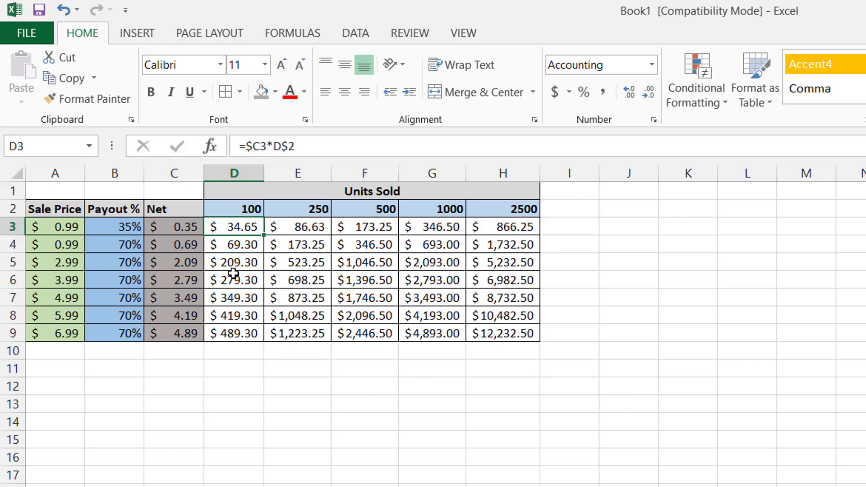
pyautogui.press('Down')
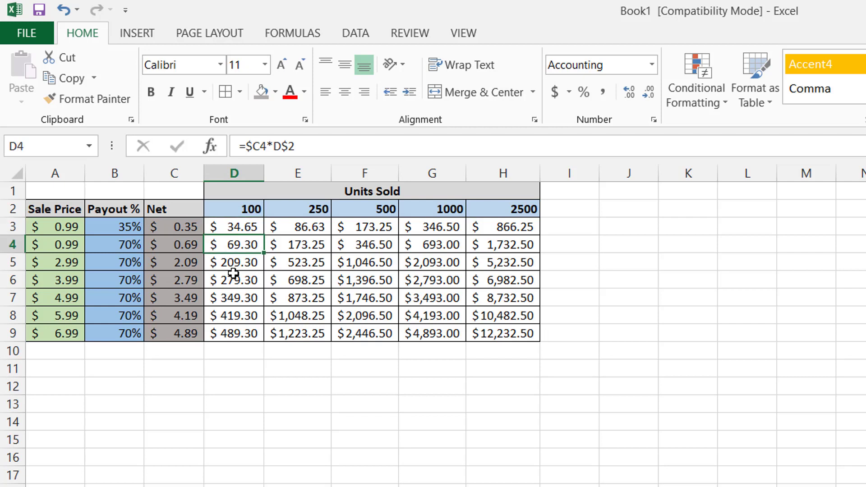
pyautogui.press('Up')
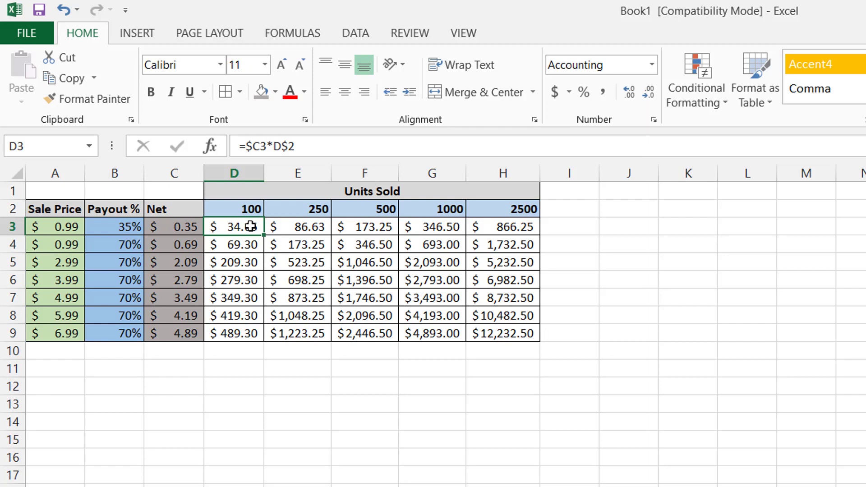
# Add a Greater Than conditional formatting rule to D3:H9 for values above 2000, using Green Fill with Dark Green Text.
pyautogui.moveTo(251, 227); pyautogui.dragTo(501, 334)
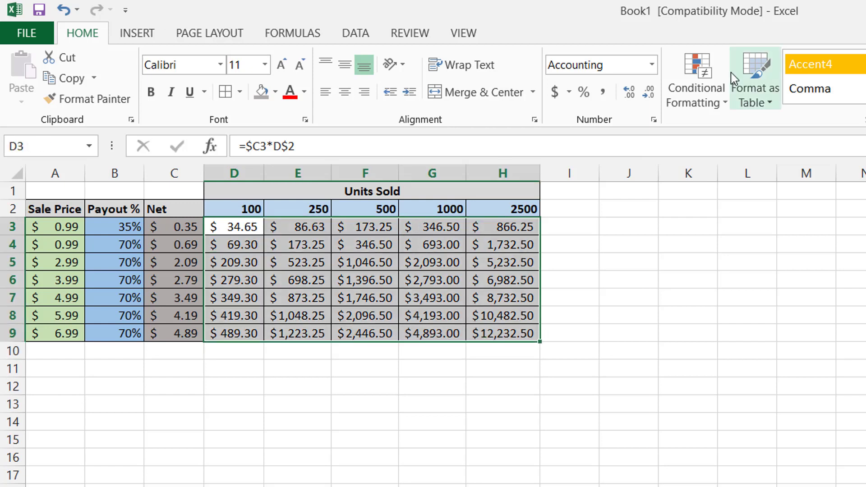
pyautogui.click(718, 96)
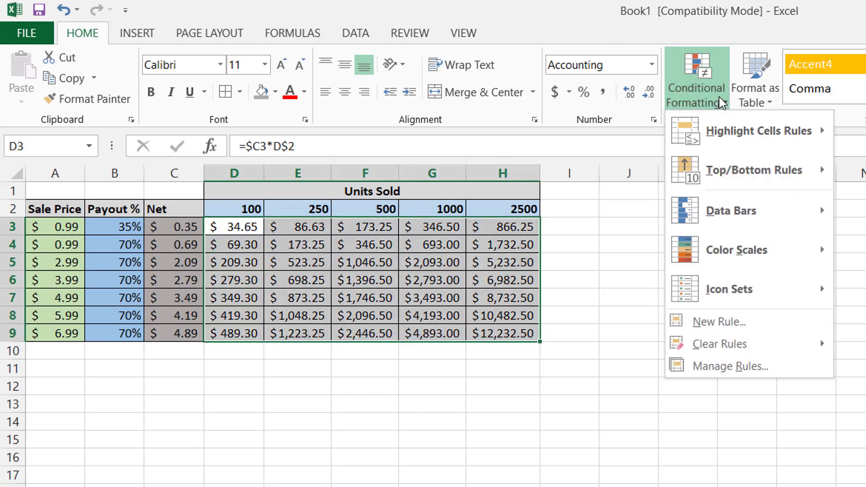
pyautogui.moveTo(754, 143)
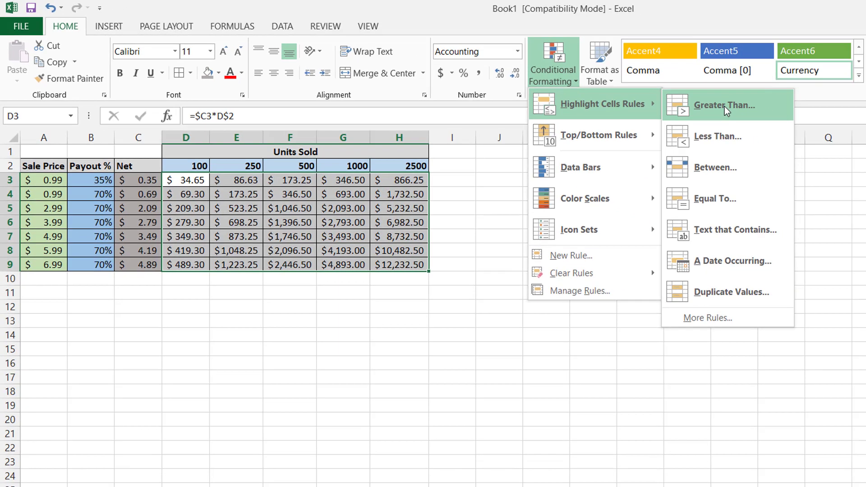
pyautogui.click(852, 132)
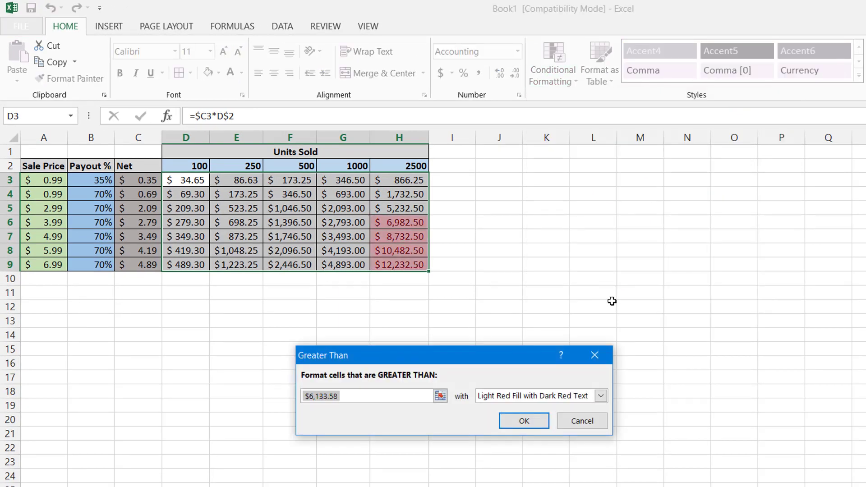
pyautogui.write('2000')
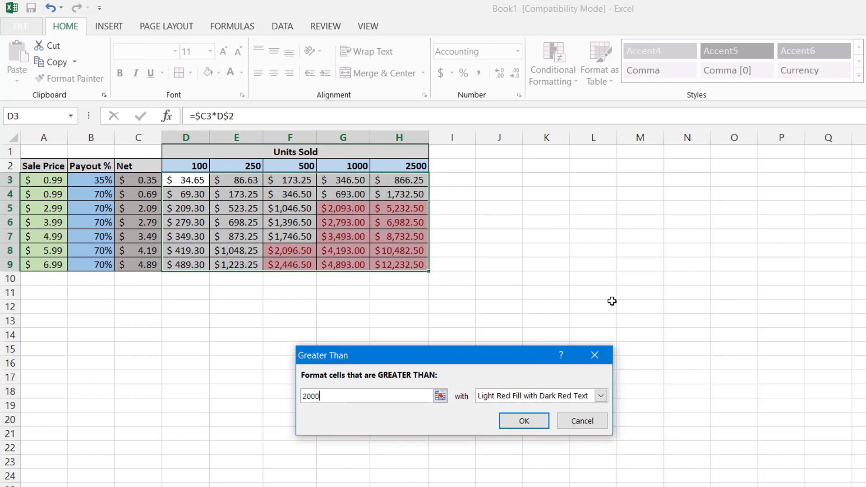
pyautogui.click(601, 395)
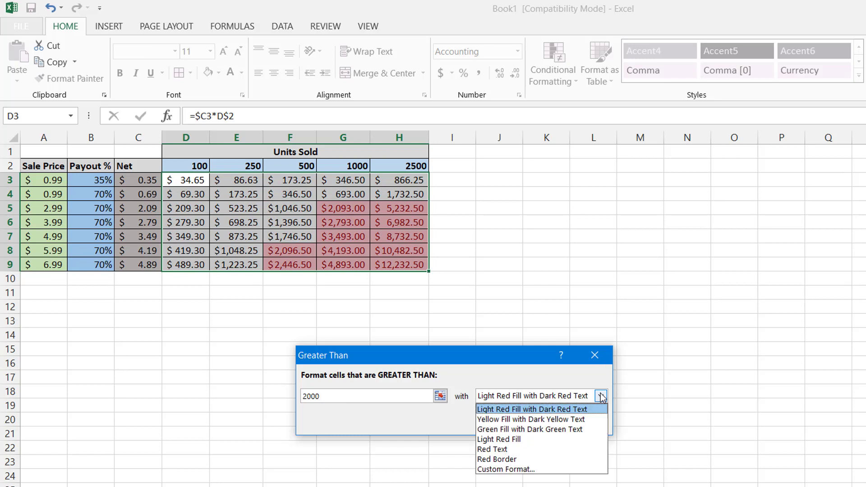
pyautogui.click(550, 429)
pyautogui.click(529, 423)
# Examine which combinations of sale price and units sold are highlighted in the earnings grid.
pyautogui.click(343, 208)
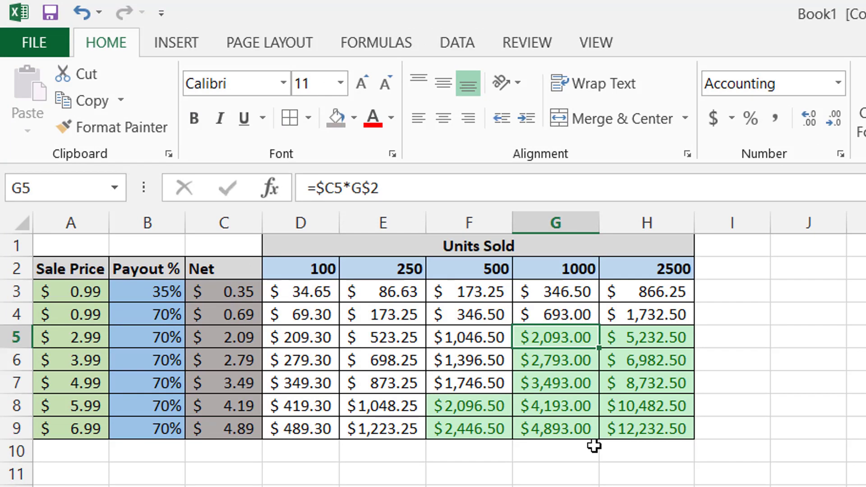
pyautogui.press('Down')
pyautogui.press('Down')
pyautogui.press('Down')
pyautogui.press('Left')
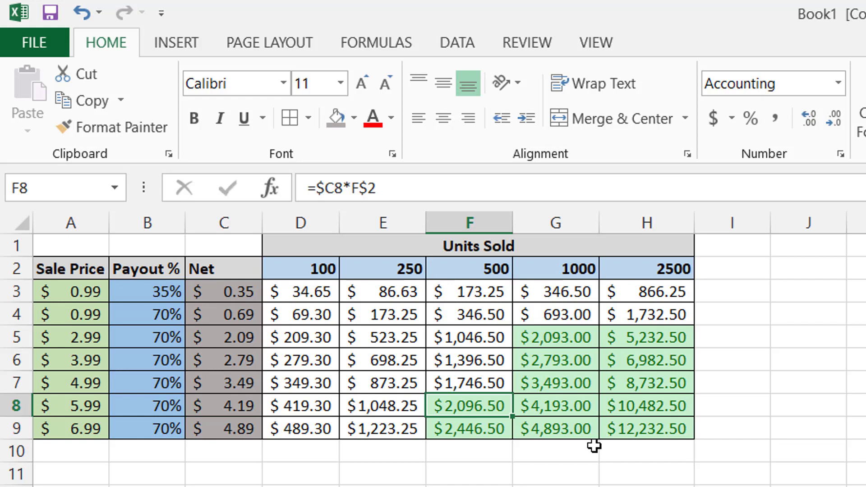
pyautogui.press('Up')
pyautogui.press('Up')
pyautogui.press('Up')
pyautogui.press('Up')
pyautogui.press('Up')
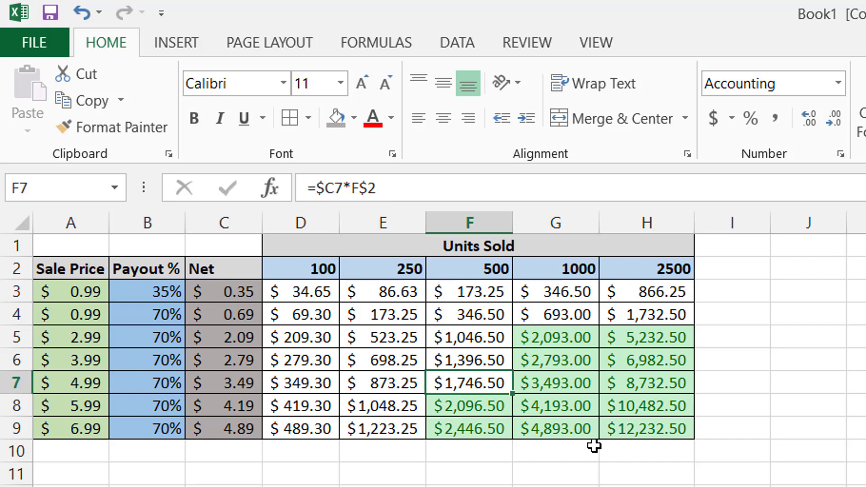
pyautogui.press('Left')
pyautogui.press('Left')
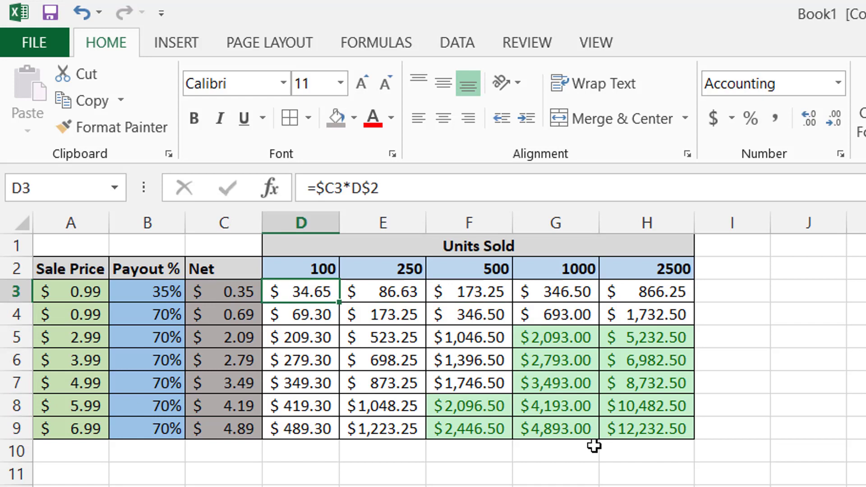
pyautogui.press('Right')
pyautogui.press('Right')
pyautogui.press('Right')
pyautogui.press('Right')
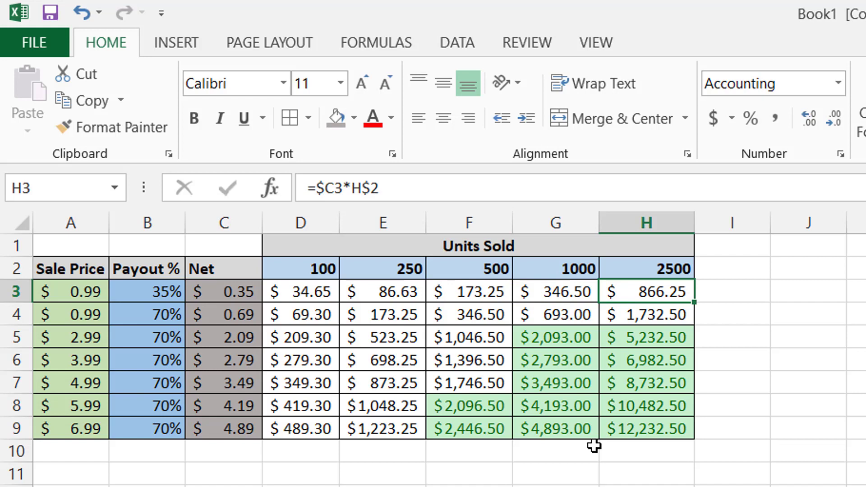
pyautogui.press('Left')
pyautogui.press('Down')
pyautogui.press('Down')
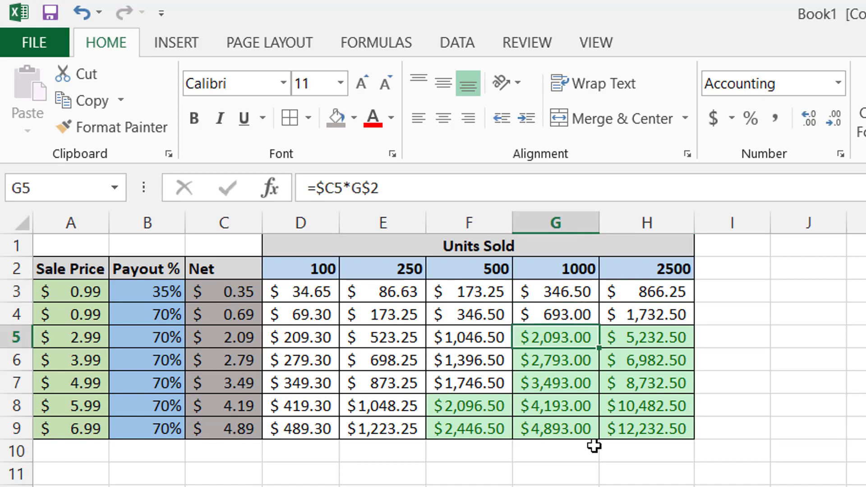